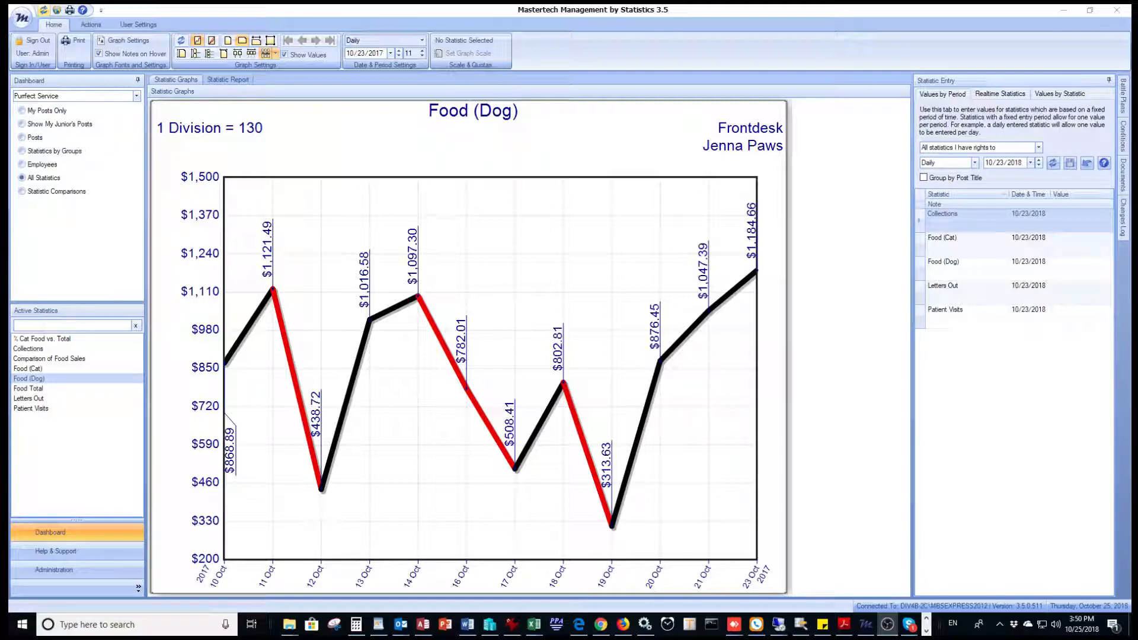
Step: Open the Cloud Access Manager, review the cloud account information, and close it
left_click(56, 11)
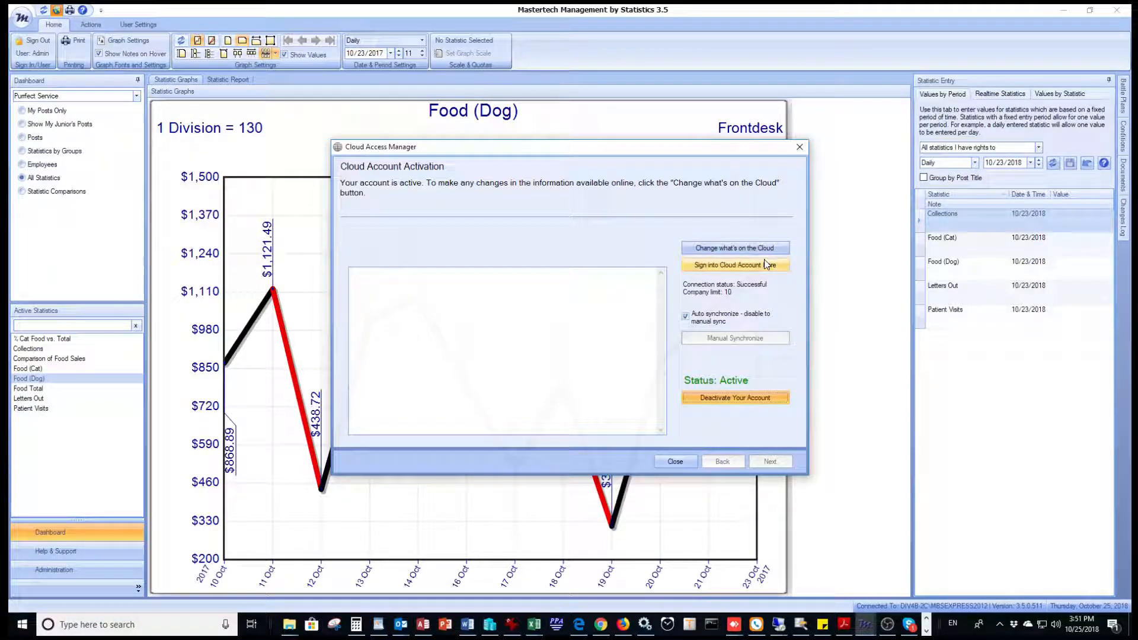
left_click(752, 249)
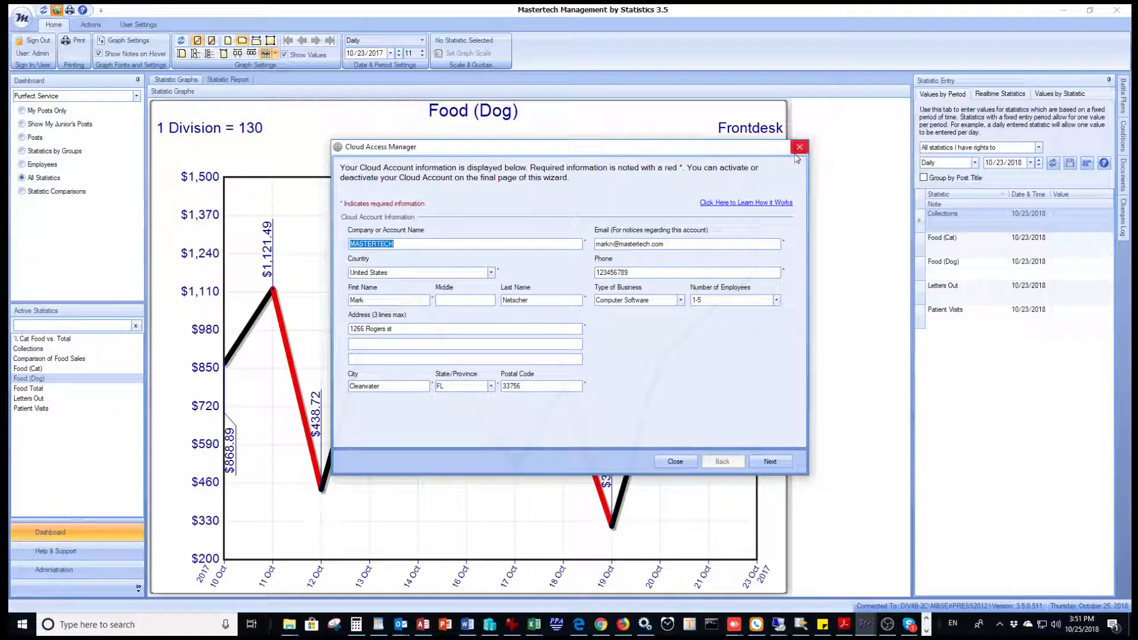
left_click(799, 148)
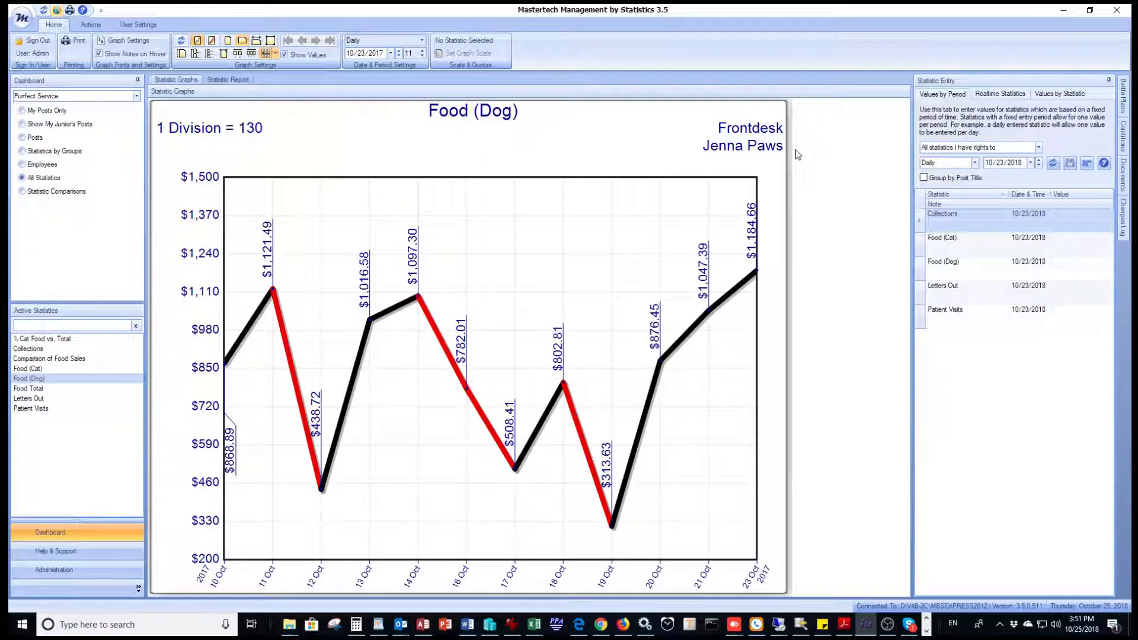
Step: In user administration, start the User Setup Wizard for a new user and enter the user name Test User
left_click(57, 569)
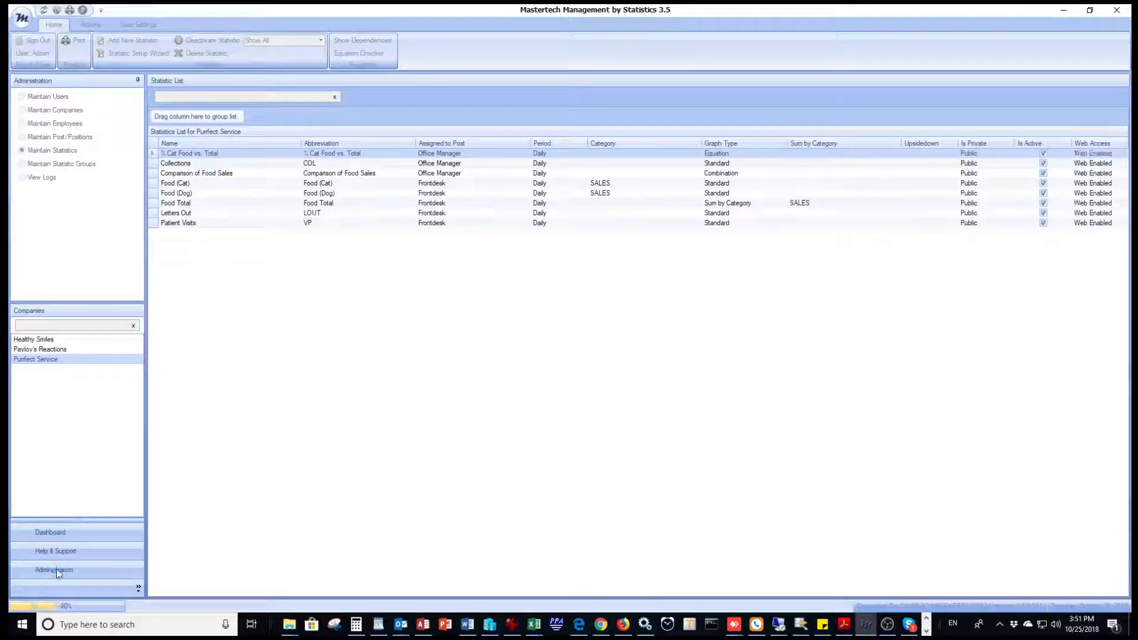
left_click(27, 97)
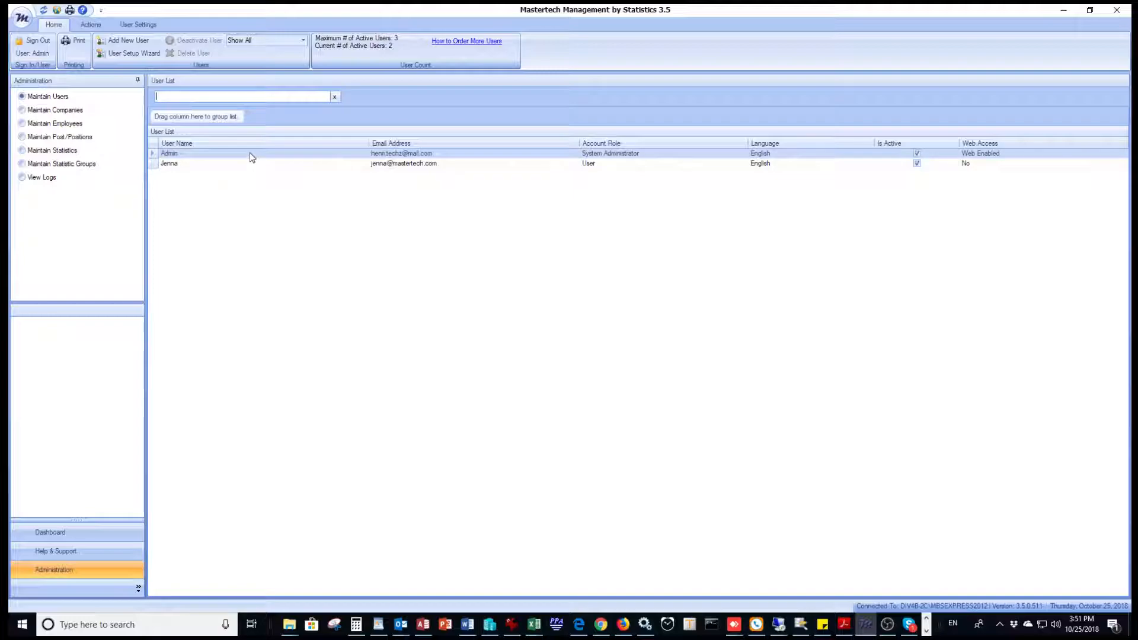
left_click(246, 163)
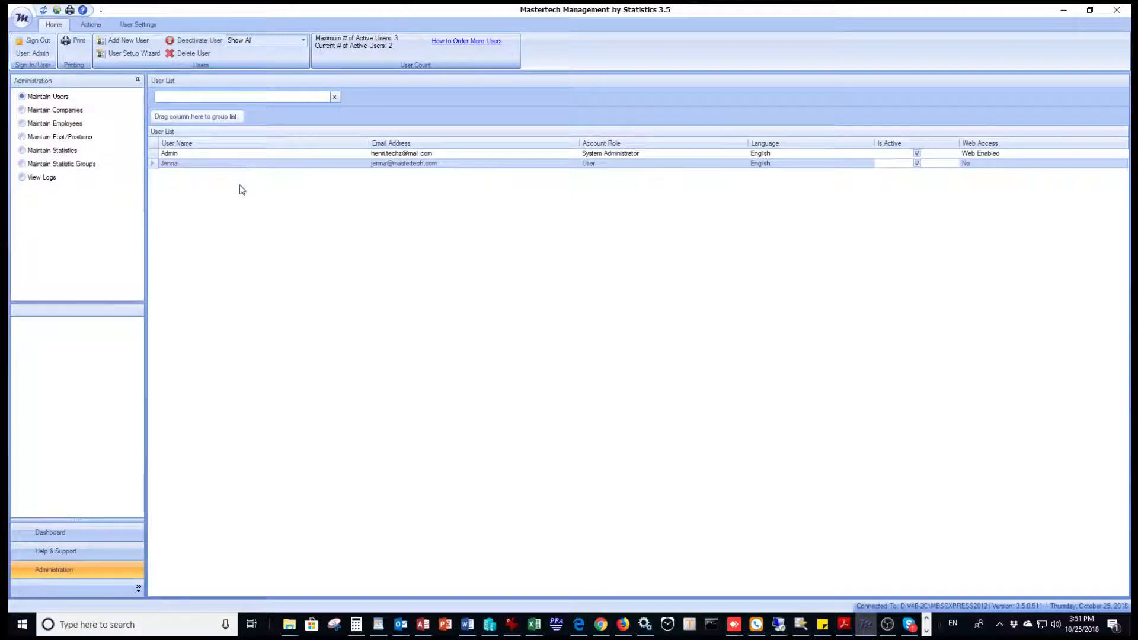
left_click(137, 41)
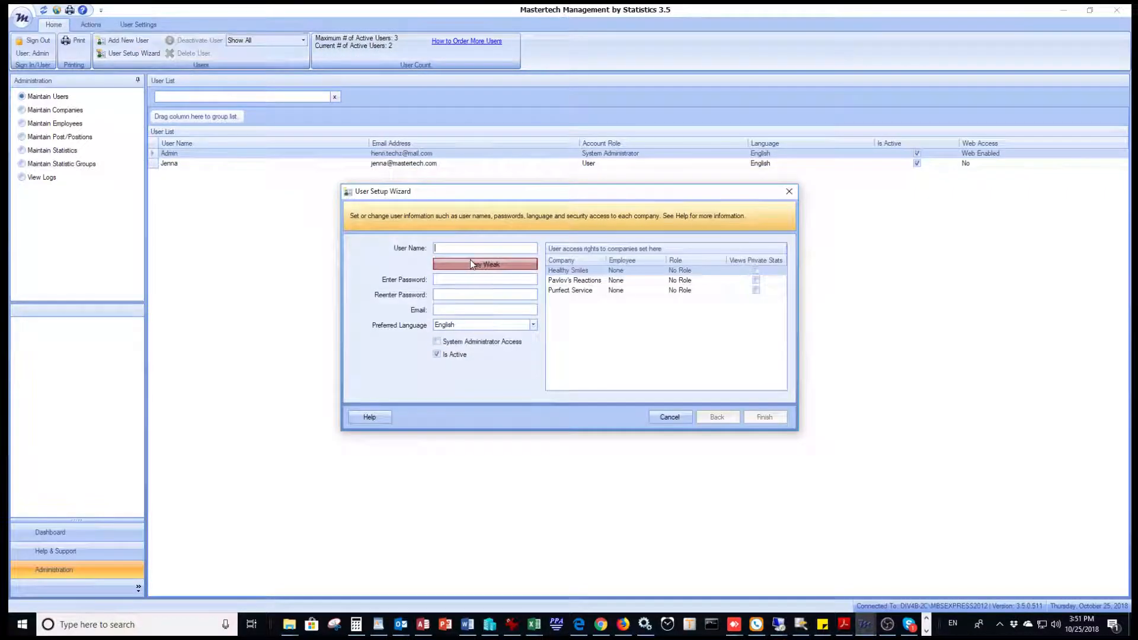
left_click(451, 247)
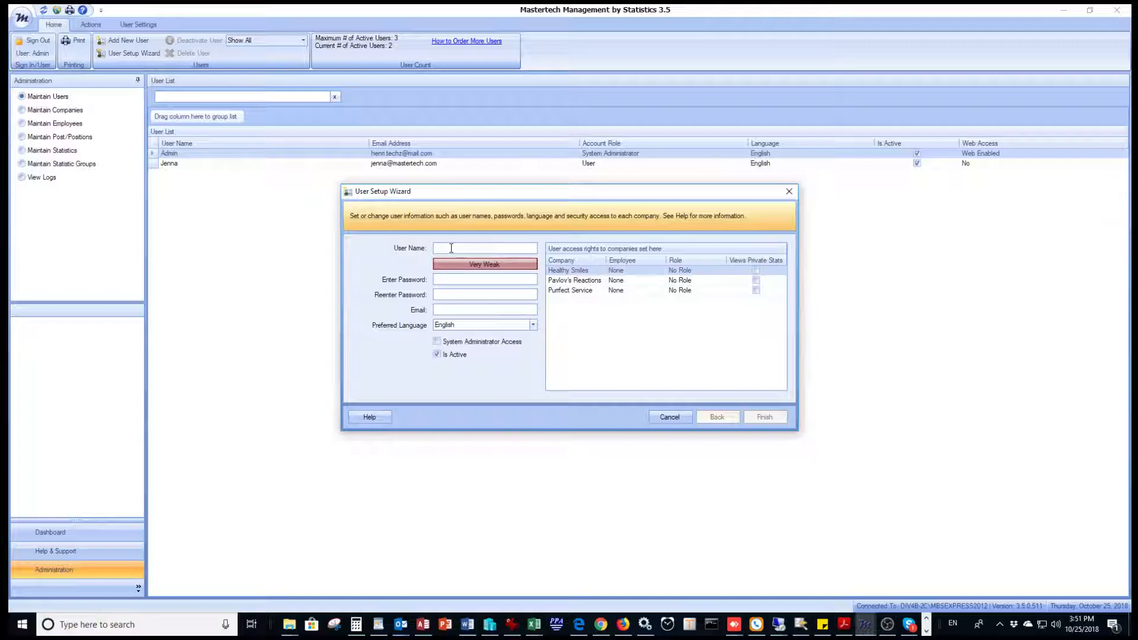
type("Test User")
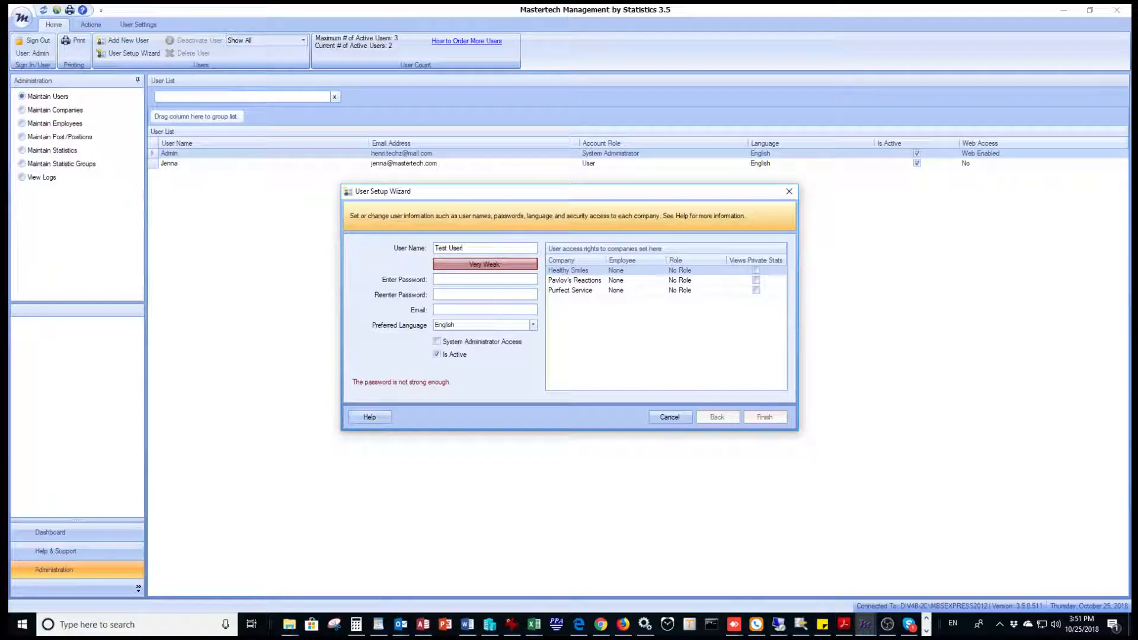
Step: Enter and re-enter the new user's password, then finish the wizard
left_click(437, 279)
type("***********")
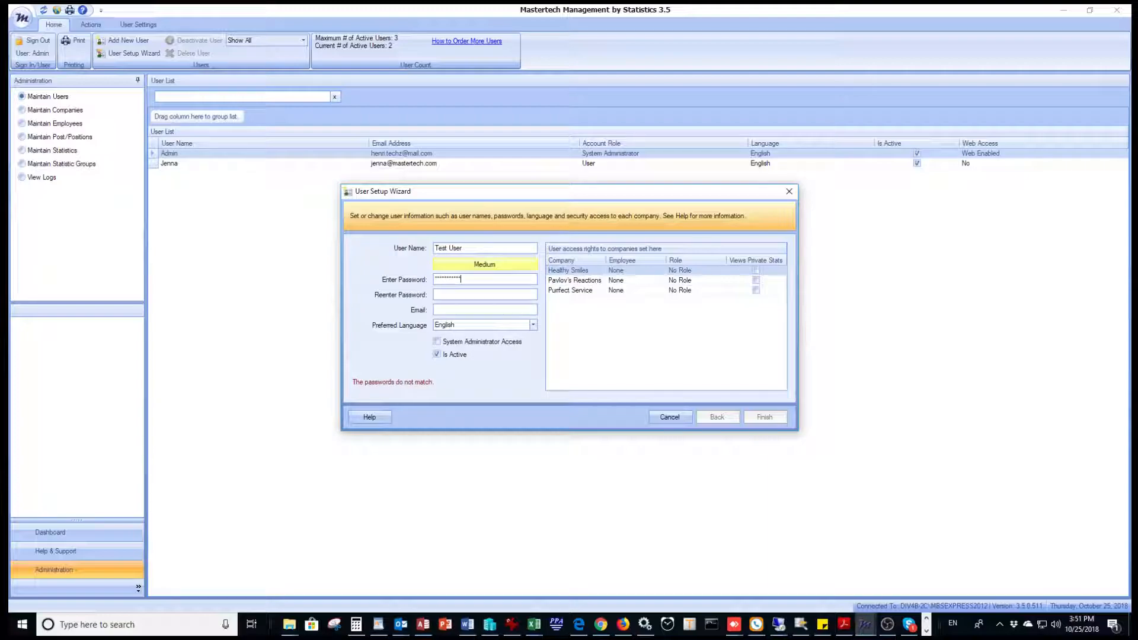
type("*******")
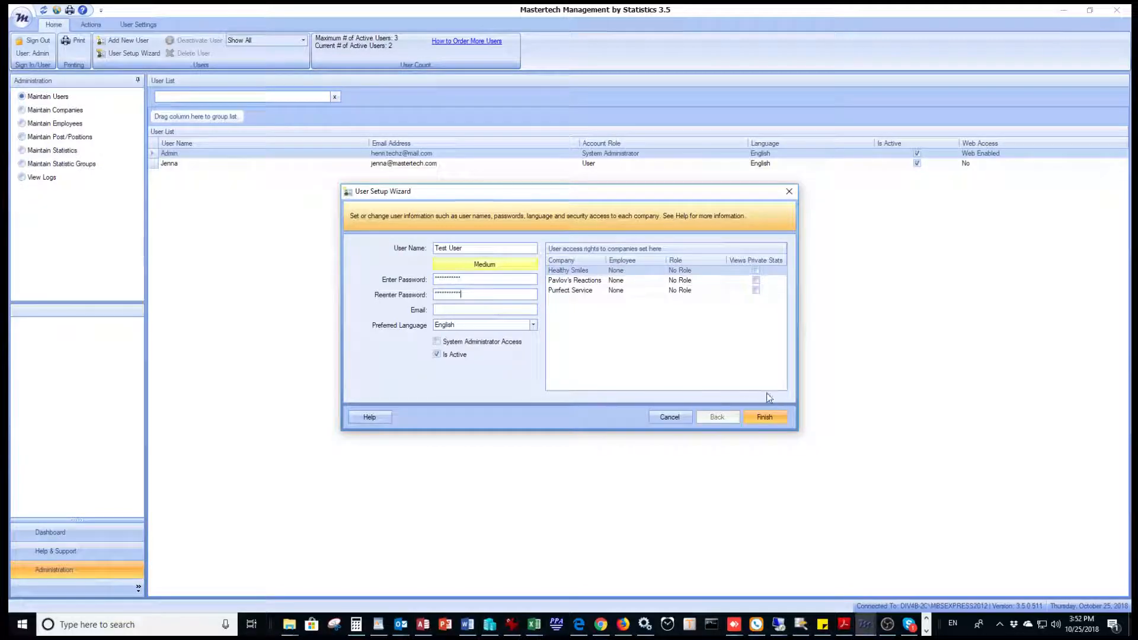
left_click(774, 418)
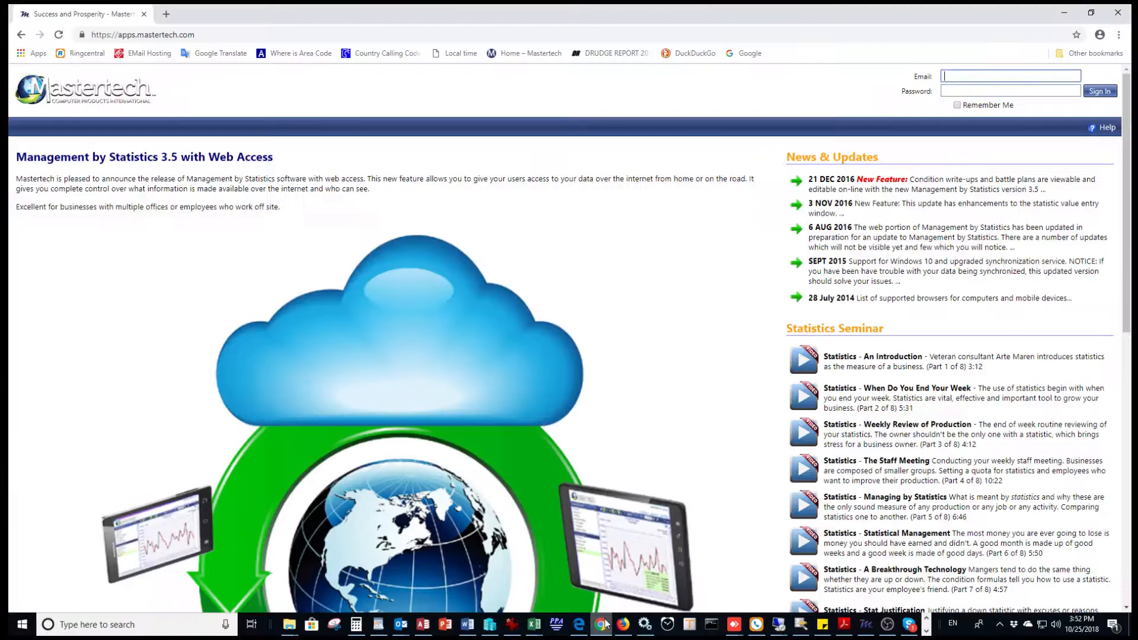
Step: Switch to the browser and sign in to Mastertech web access with the administrator's e-mail and password
left_click(601, 624)
left_click(952, 77)
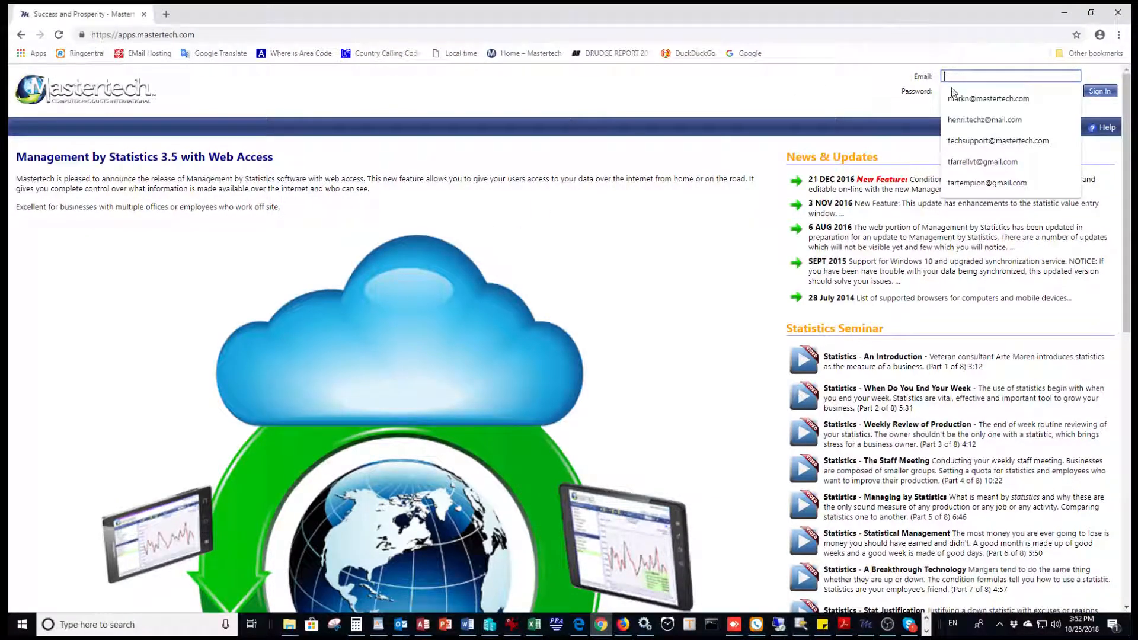
left_click(955, 121)
left_click(967, 91)
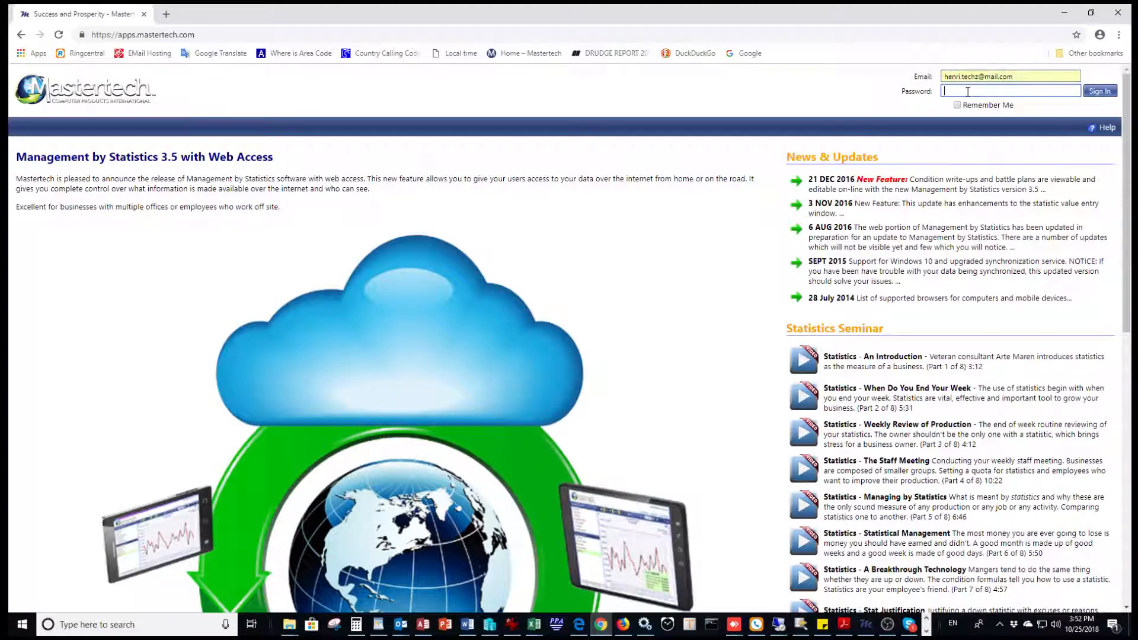
type("••••••••")
key("Return")
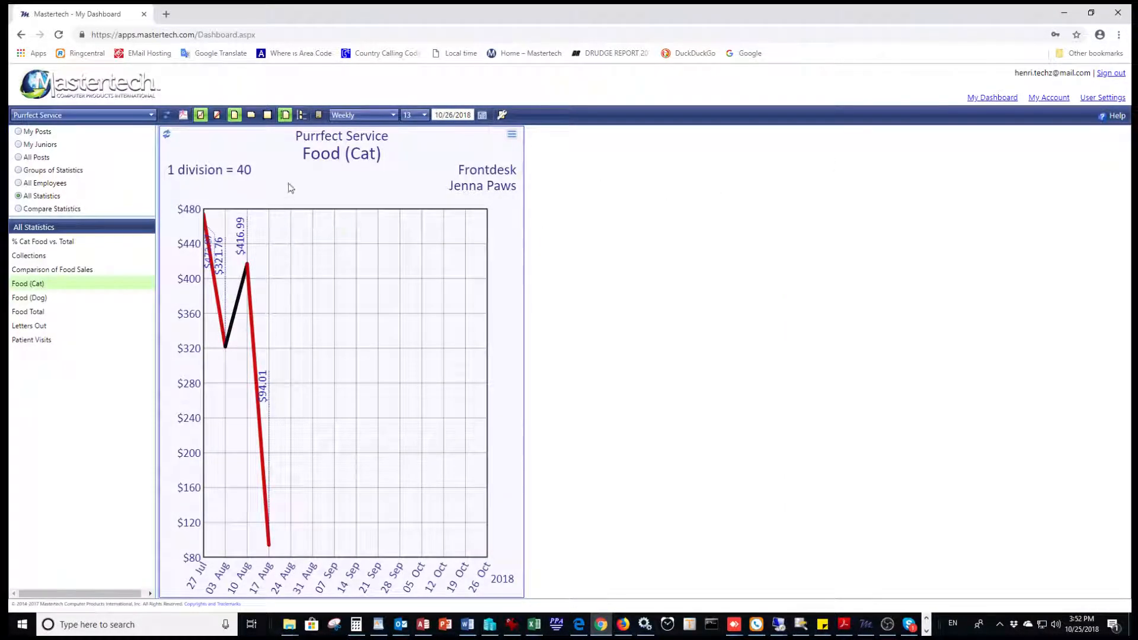
Step: Set the dashboard's end date to 10/27/2017
left_click(463, 116)
left_click(463, 117)
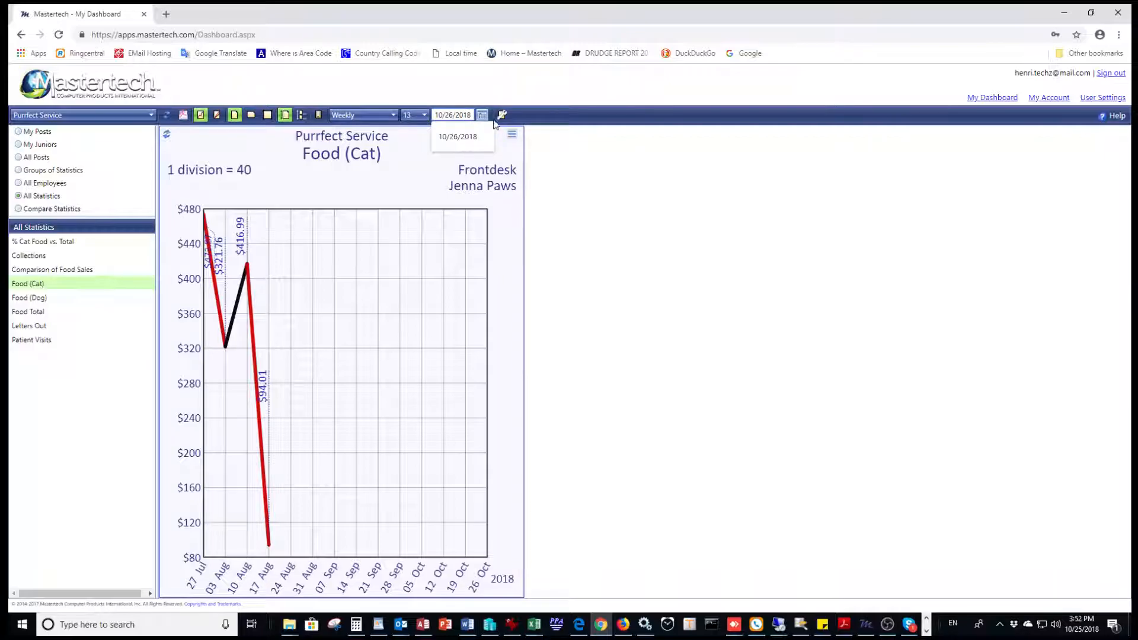
key("Delete")
type("7")
key("Return")
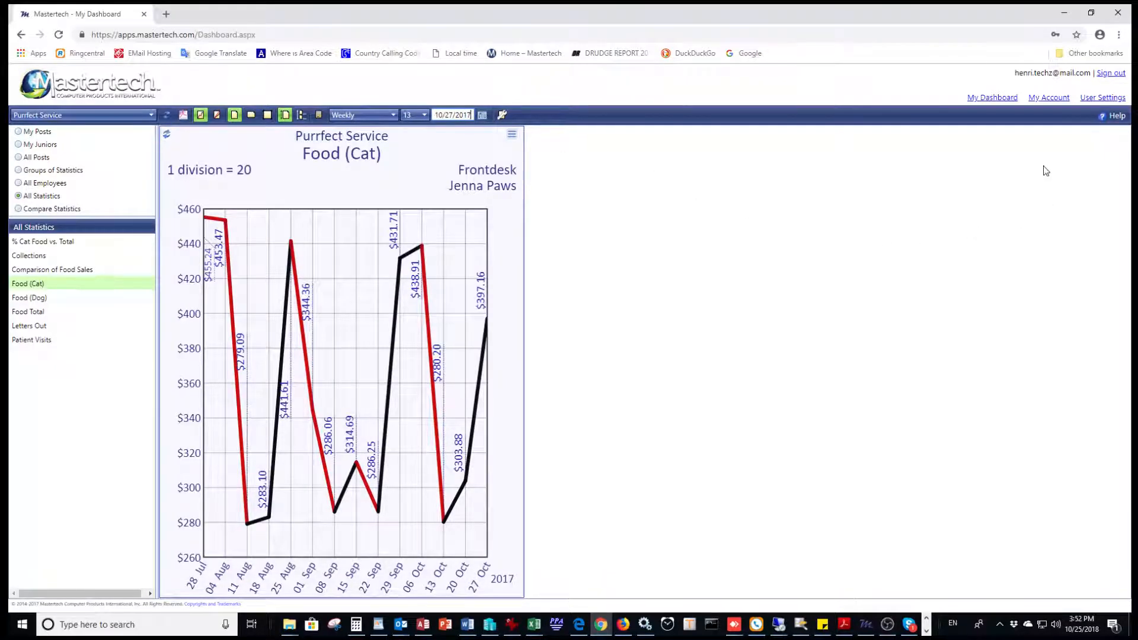
Step: Open My Account and expand the Internal Users and Guest Users sections
left_click(1045, 99)
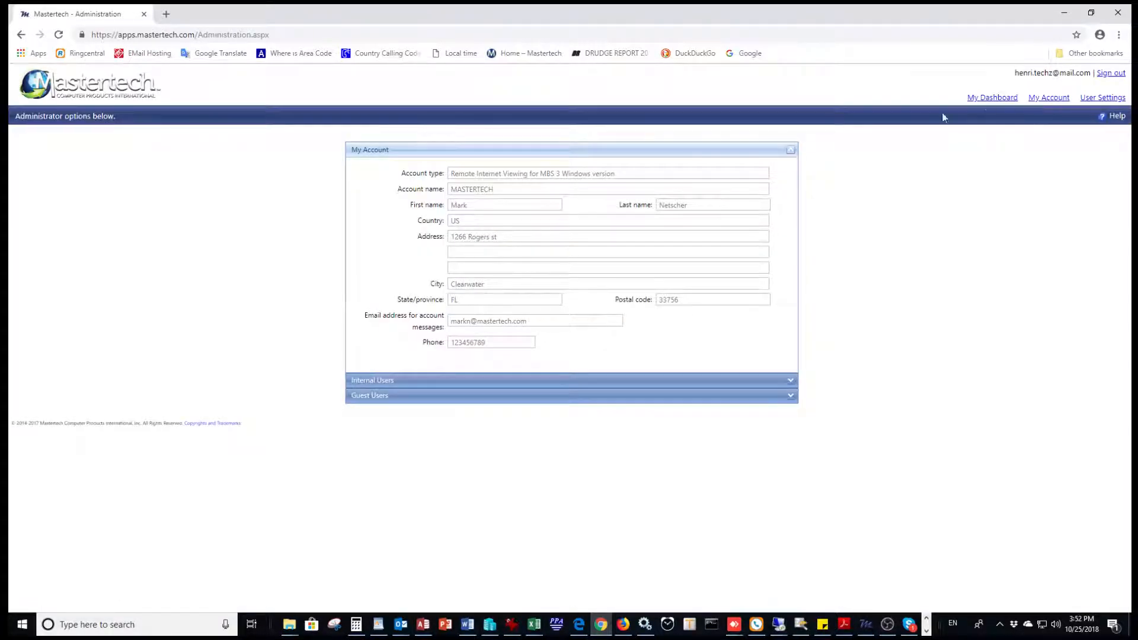
left_click(437, 385)
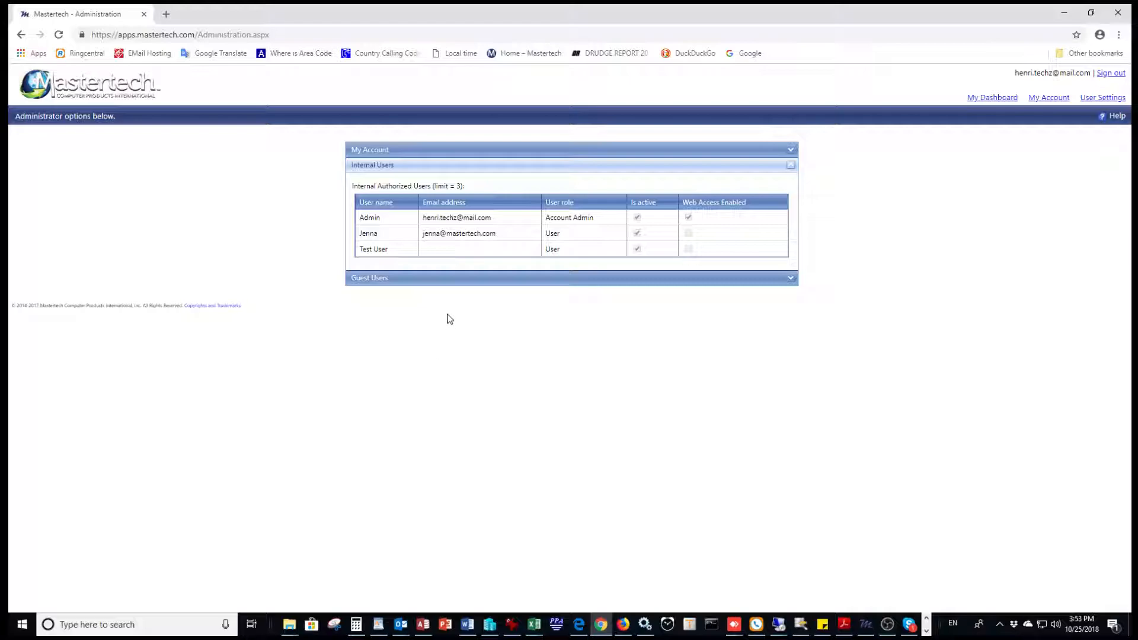
left_click(433, 279)
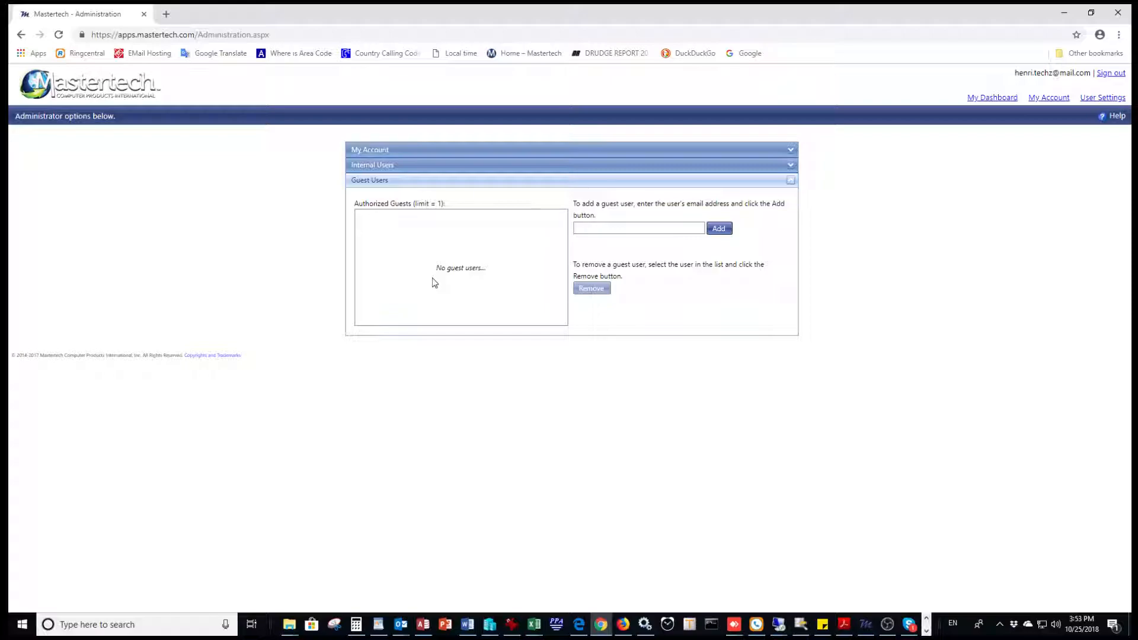
Step: Add a guest user with the consultant's e-mail address and select the new guest entry
left_click(599, 229)
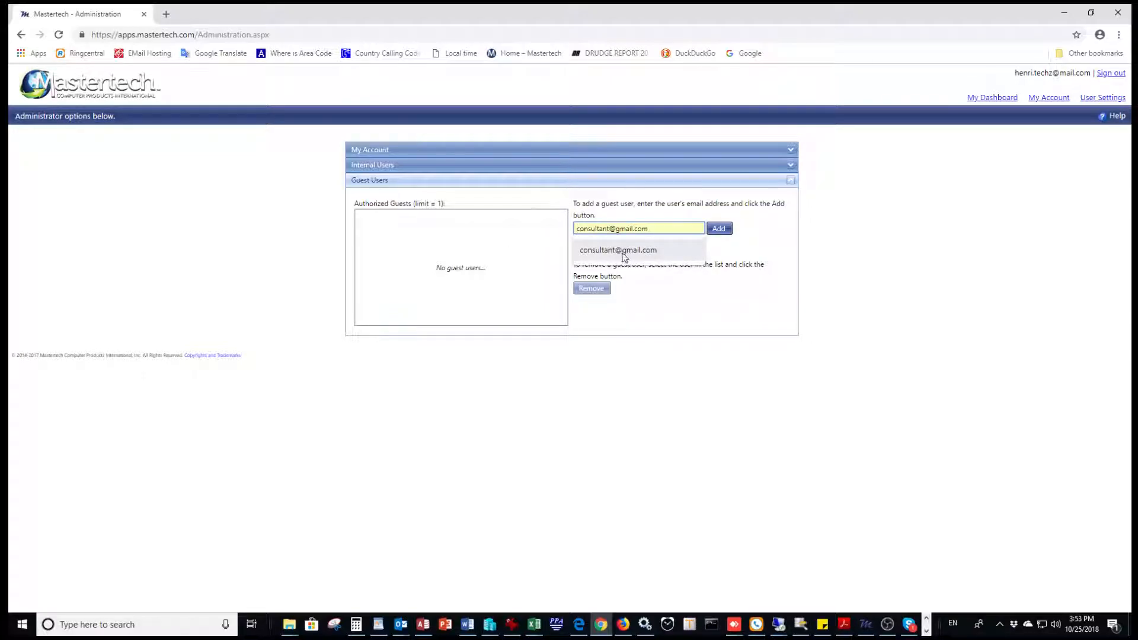
left_click(624, 250)
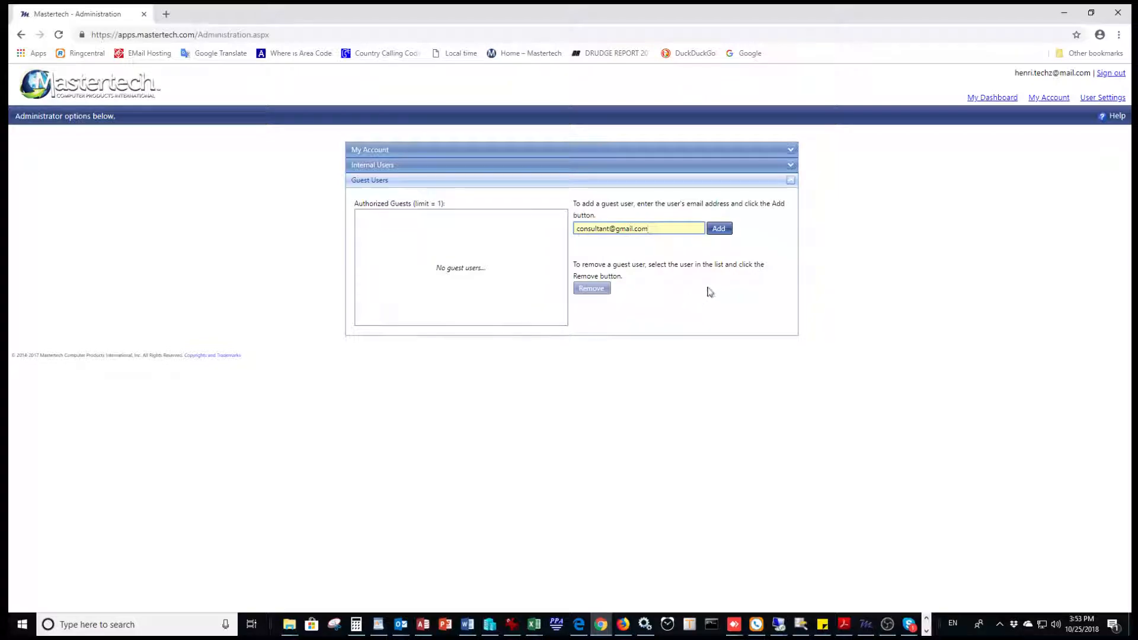
left_click(720, 233)
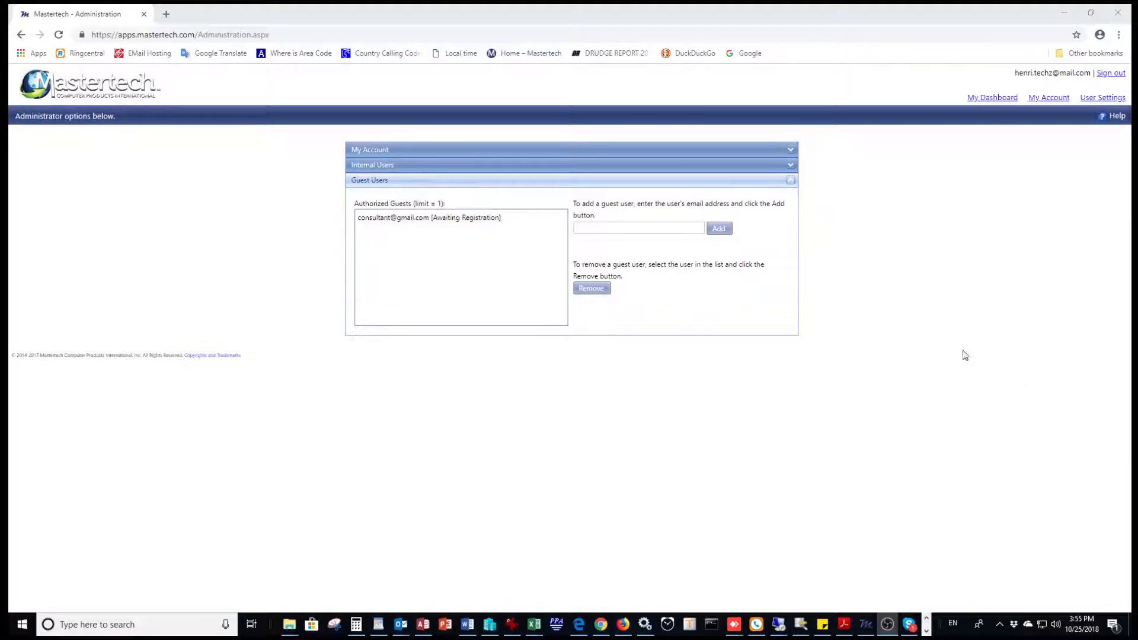
left_click(462, 219)
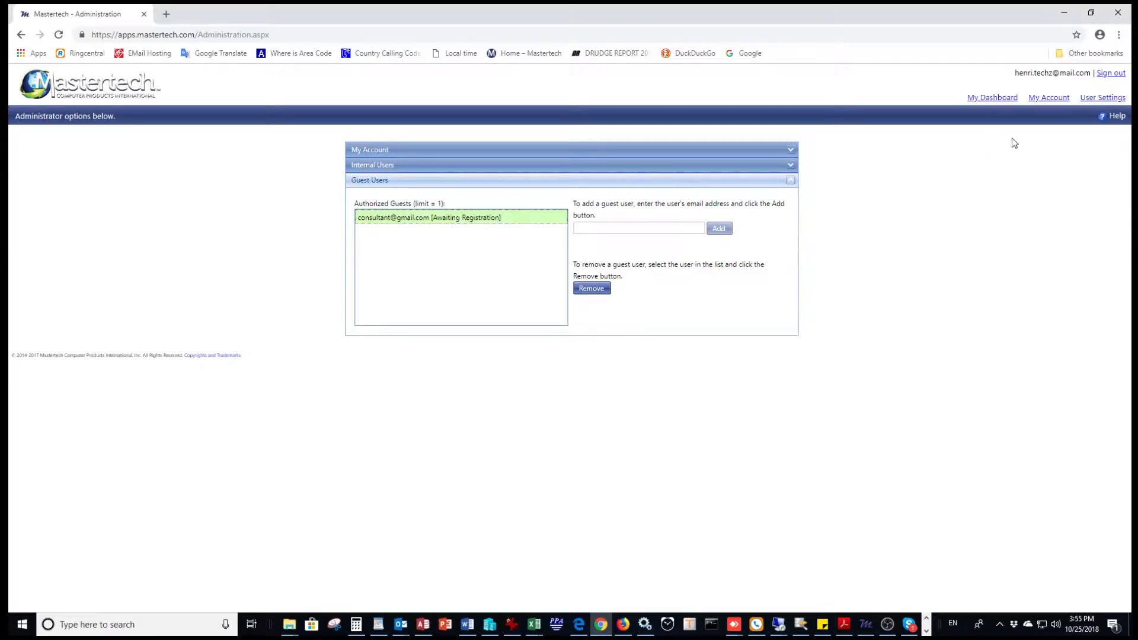
Step: Return to My Dashboard and open the company list
left_click(998, 98)
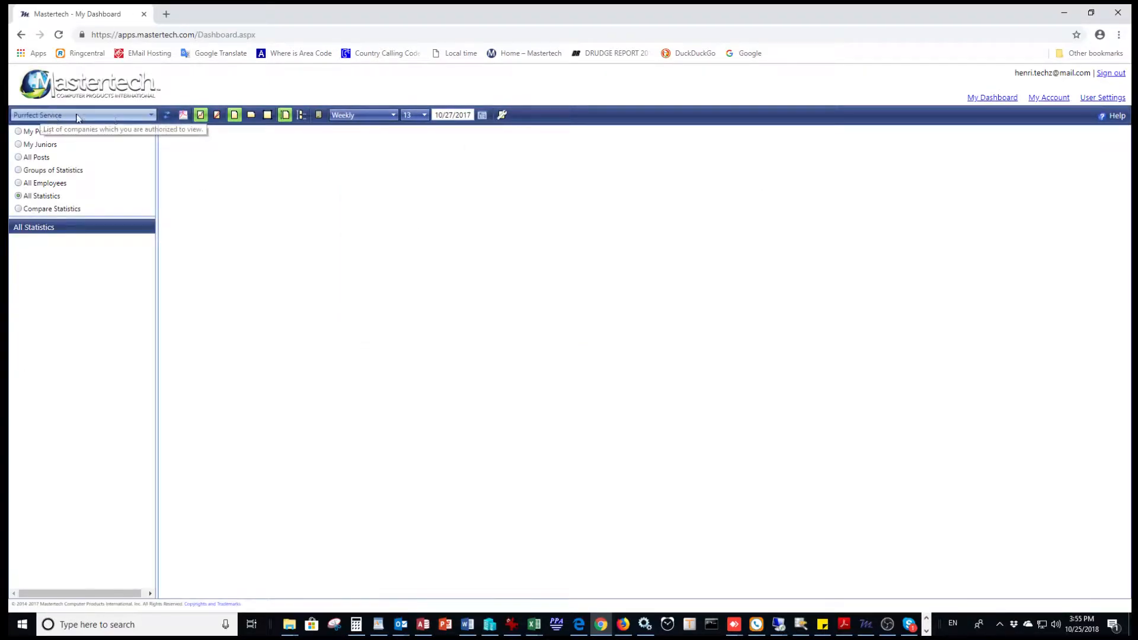
left_click(152, 115)
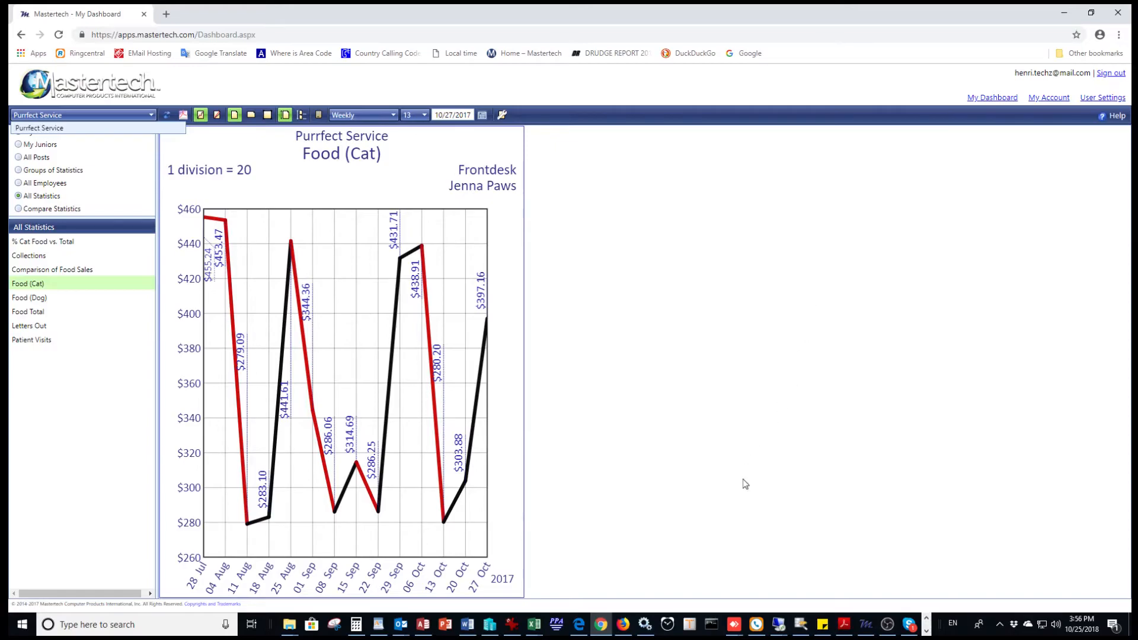
Step: Switch back to the desktop program and show its Maintain Users list
left_click(867, 625)
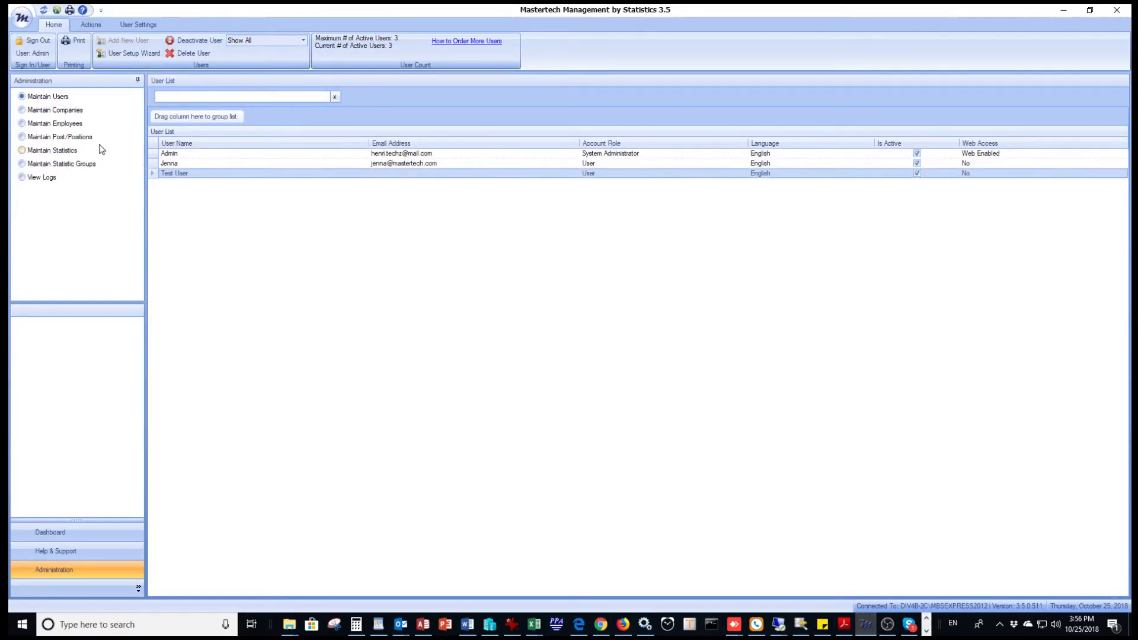
left_click(56, 96)
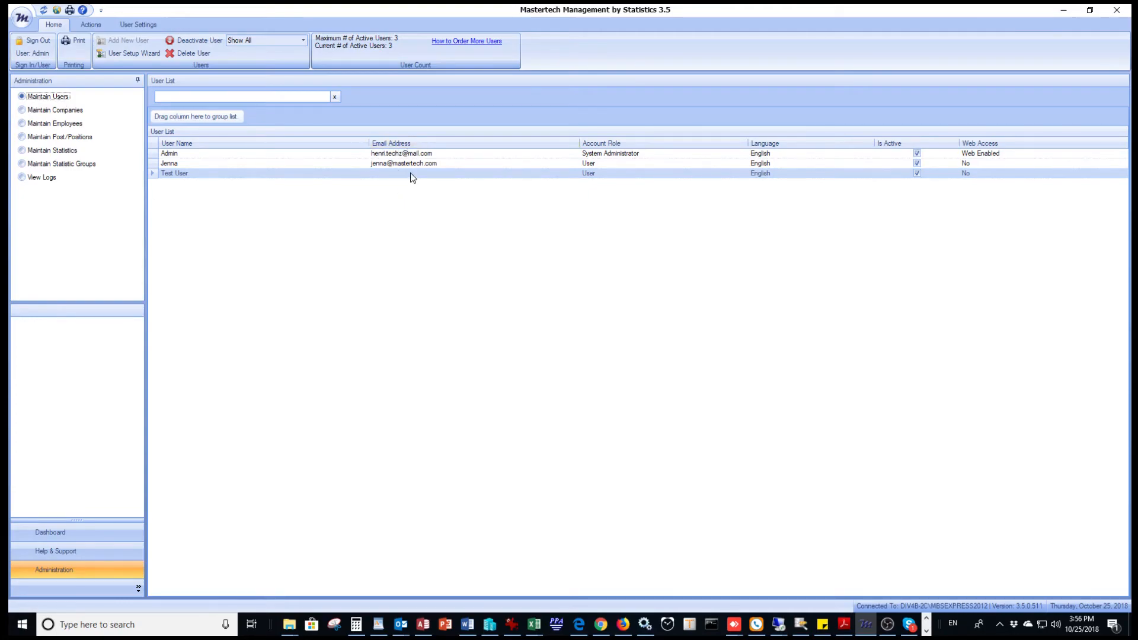